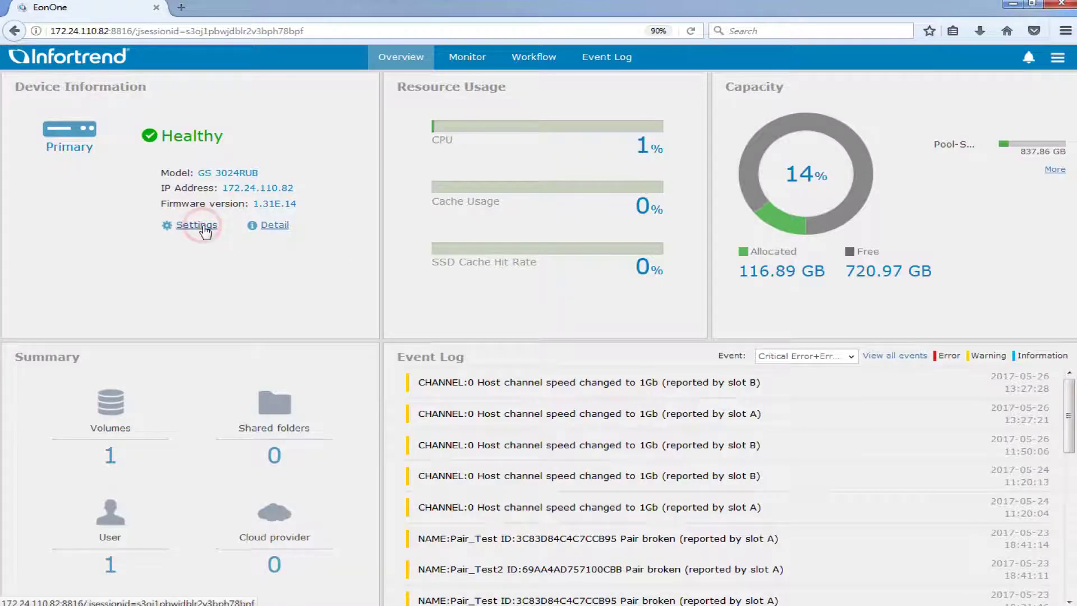
Go to the Storage SSD cache settings and switch SSD cache On.
{"action": "left_click", "coordinate": [196, 225]}
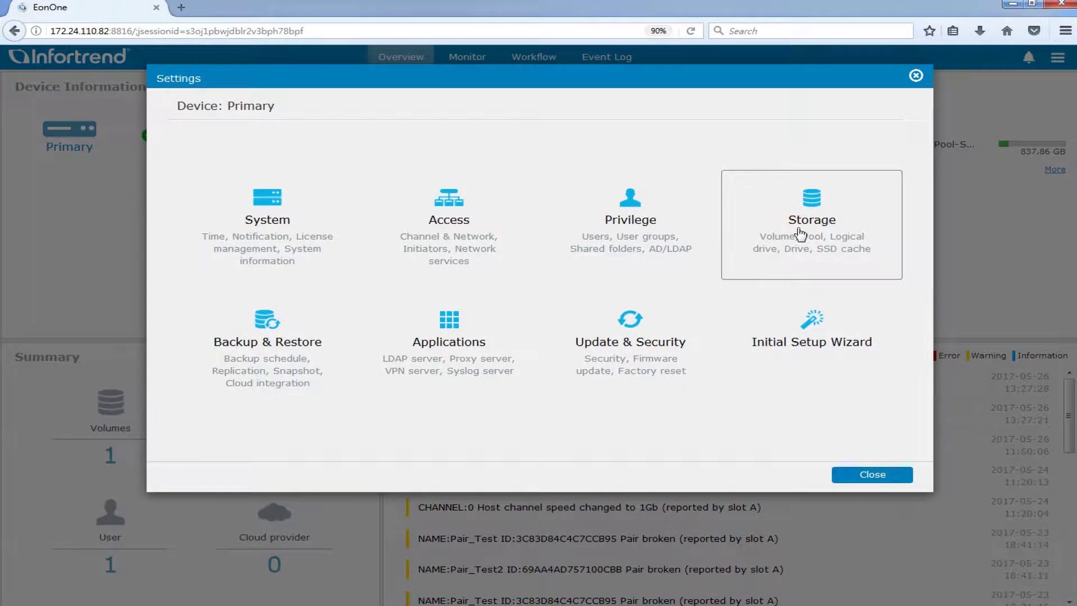
{"action": "left_click", "coordinate": [801, 235]}
{"action": "left_click", "coordinate": [253, 272]}
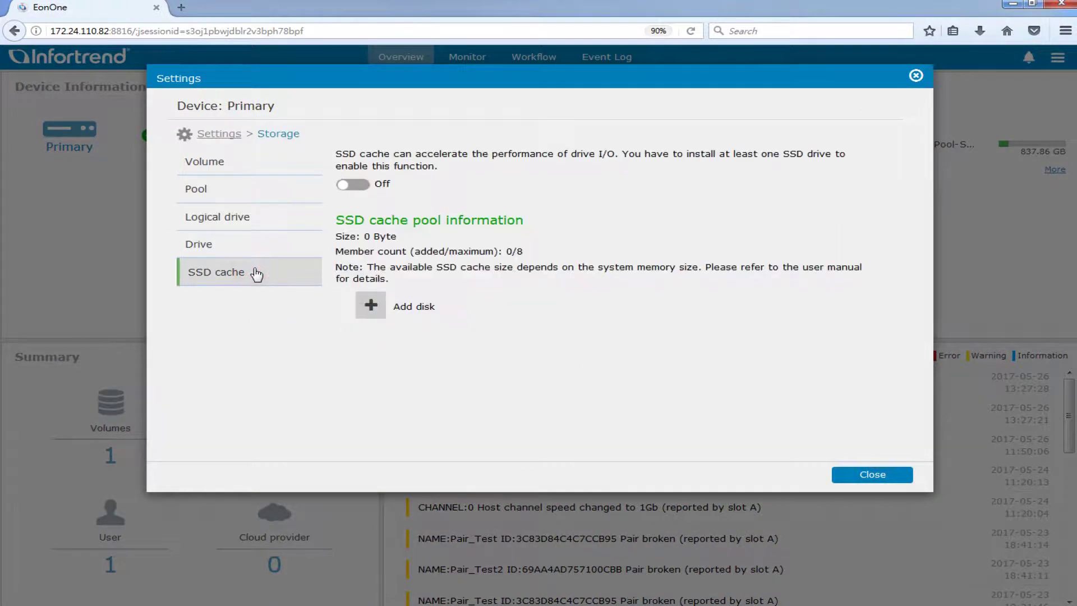
{"action": "left_click", "coordinate": [366, 188]}
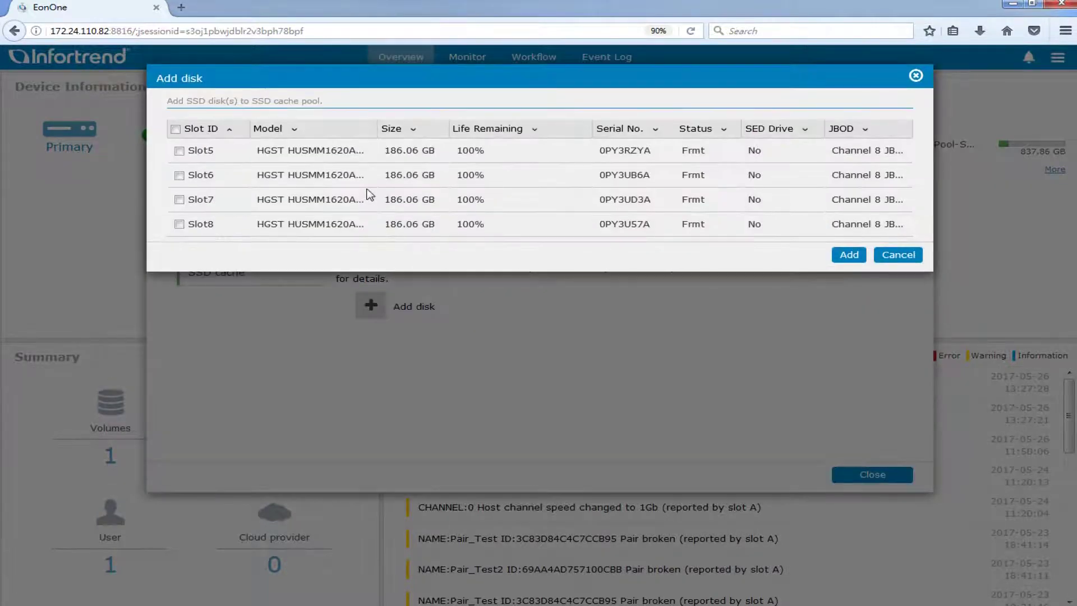
Add the SSD drives in Slot5, Slot6, Slot7 and Slot8 to the cache pool.
{"action": "left_click", "coordinate": [179, 151]}
{"action": "left_click", "coordinate": [179, 174]}
{"action": "left_click", "coordinate": [180, 200]}
{"action": "left_click", "coordinate": [179, 225]}
{"action": "left_click", "coordinate": [853, 256]}
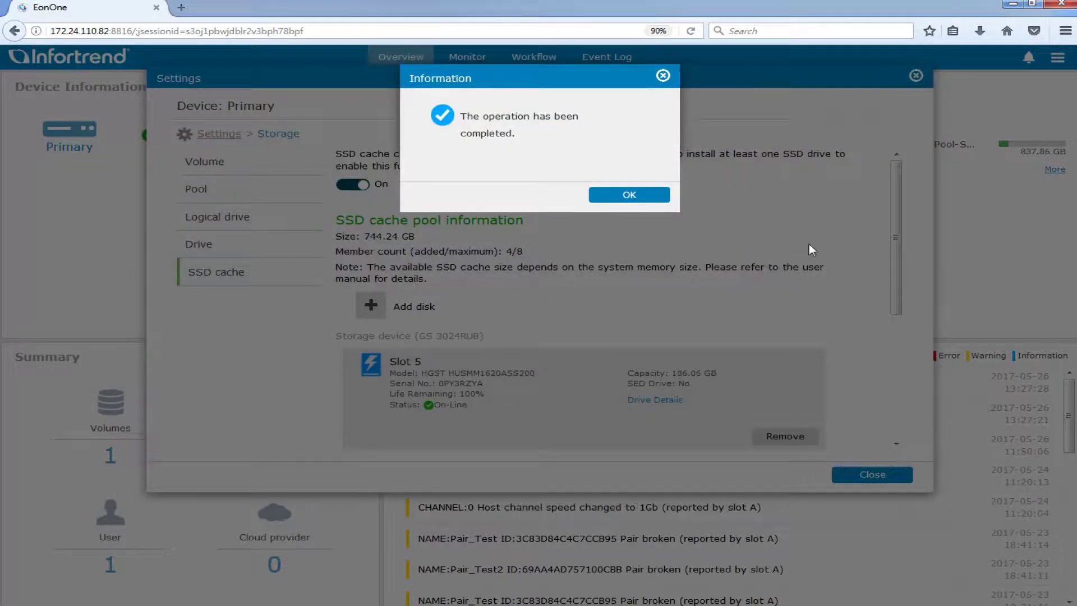
Review the Slot 5 drive details, noting its Cache logical drive and 100% life remaining.
{"action": "left_click", "coordinate": [642, 201]}
{"action": "scroll", "coordinate": [897, 236], "scroll_direction": "down", "scroll_amount": 2}
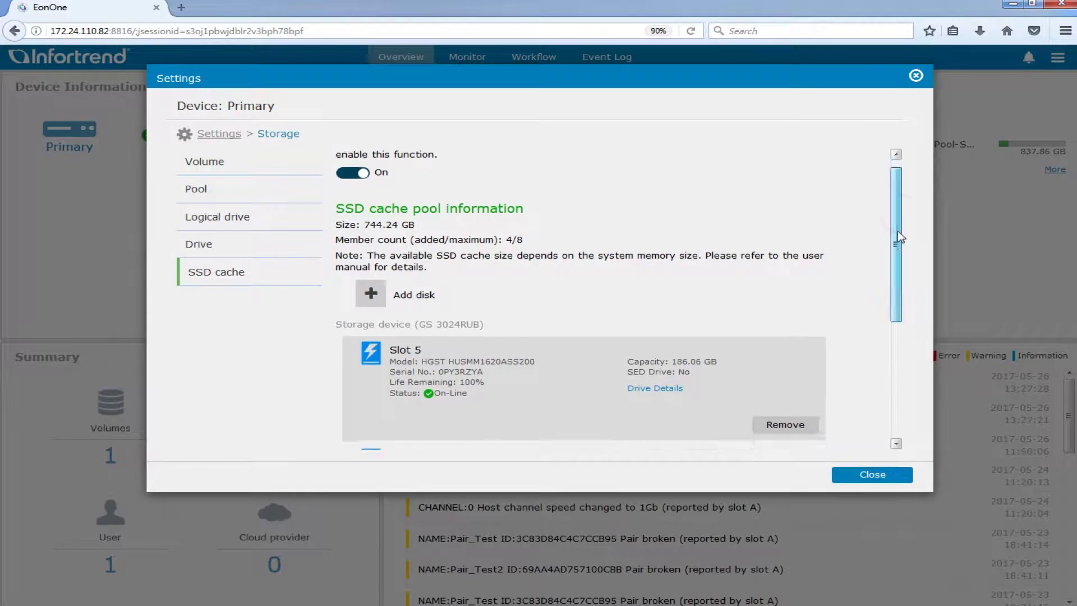
{"action": "scroll", "coordinate": [898, 235], "scroll_direction": "down", "scroll_amount": 3}
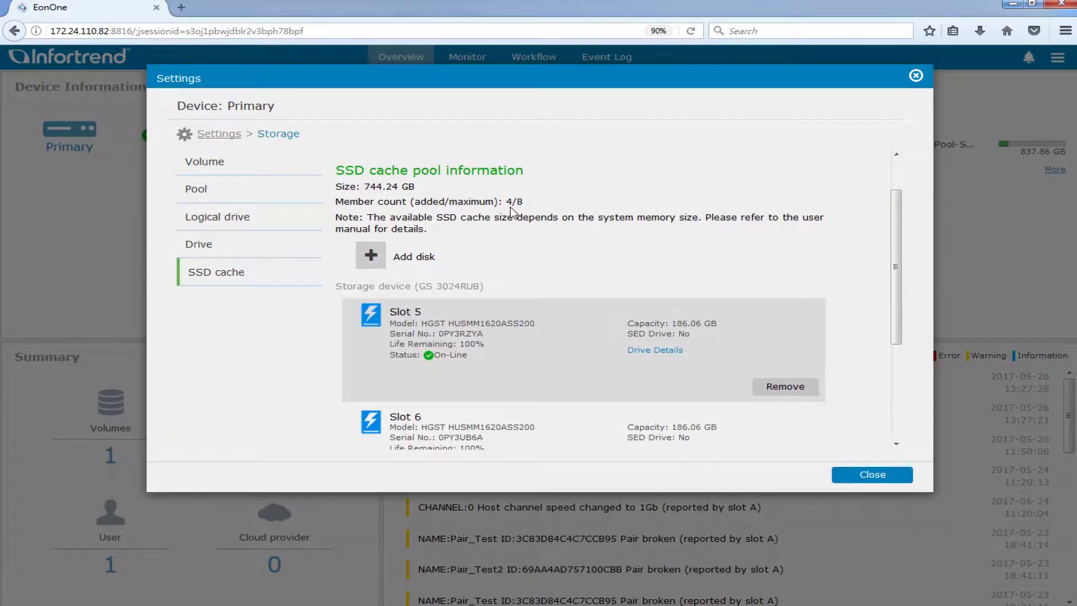
{"action": "left_click", "coordinate": [649, 353]}
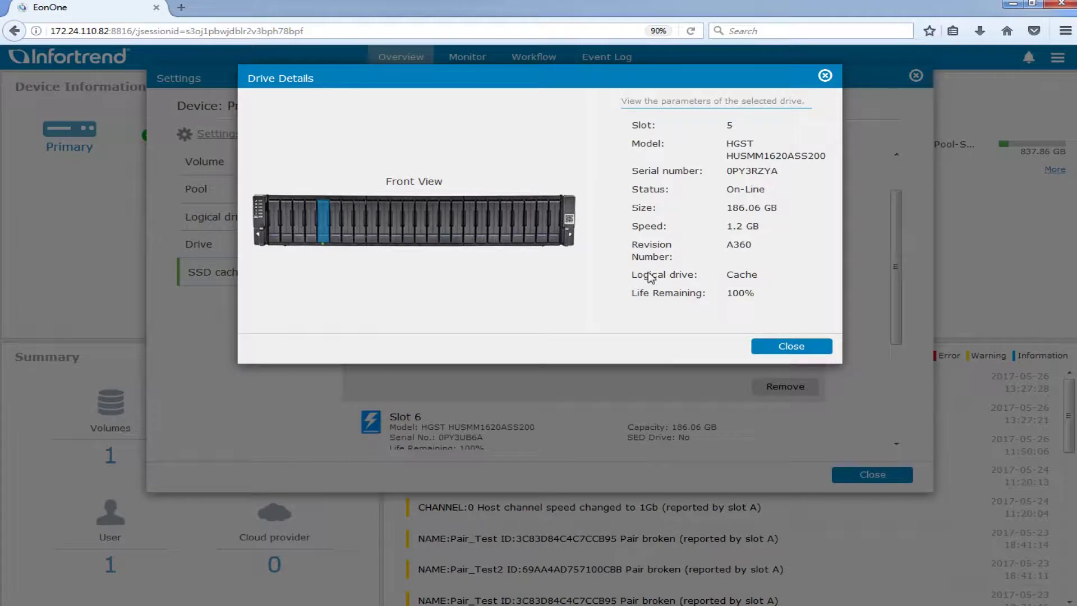
{"action": "left_click_drag", "start_coordinate": [631, 274], "coordinate": [761, 280]}
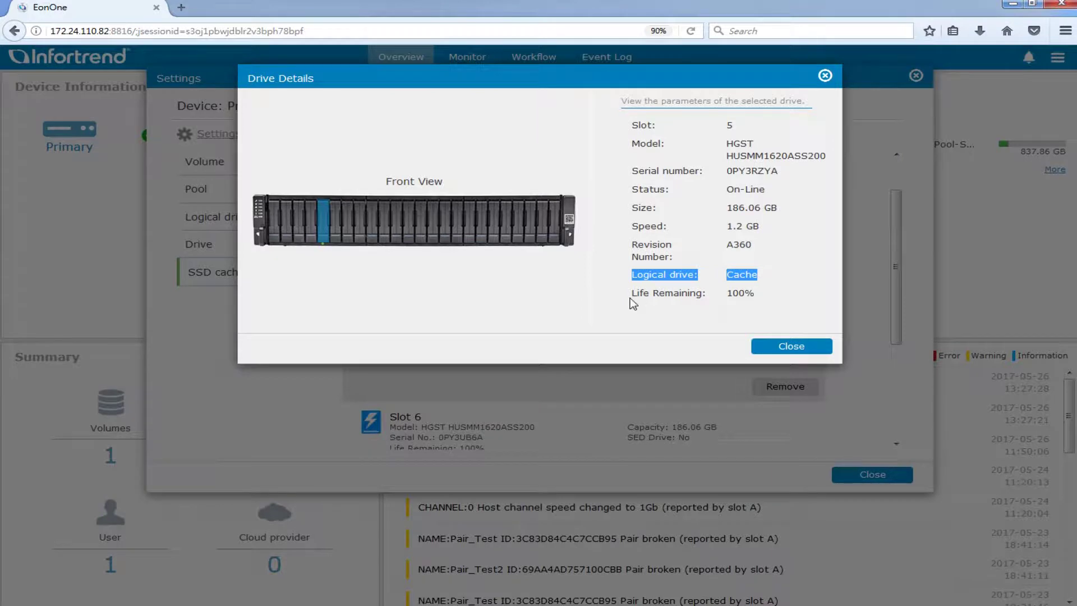
{"action": "left_click_drag", "start_coordinate": [634, 295], "coordinate": [753, 297]}
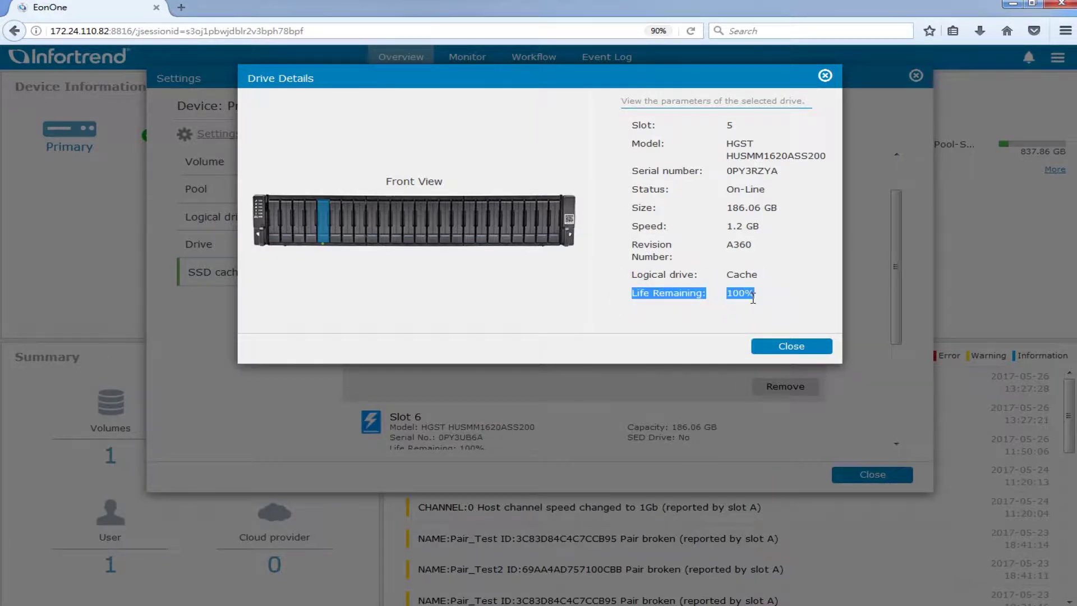
{"action": "left_click", "coordinate": [769, 348]}
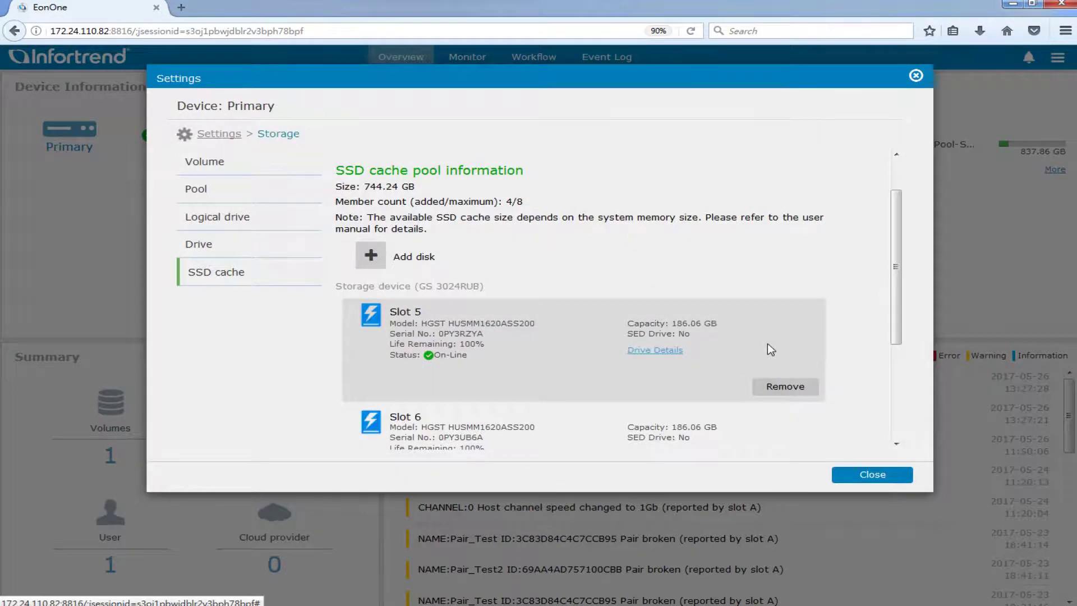
Remove the Slot 5 SSD from the cache pool, leaving 3/8 members and 558.18 GB.
{"action": "left_click", "coordinate": [778, 393]}
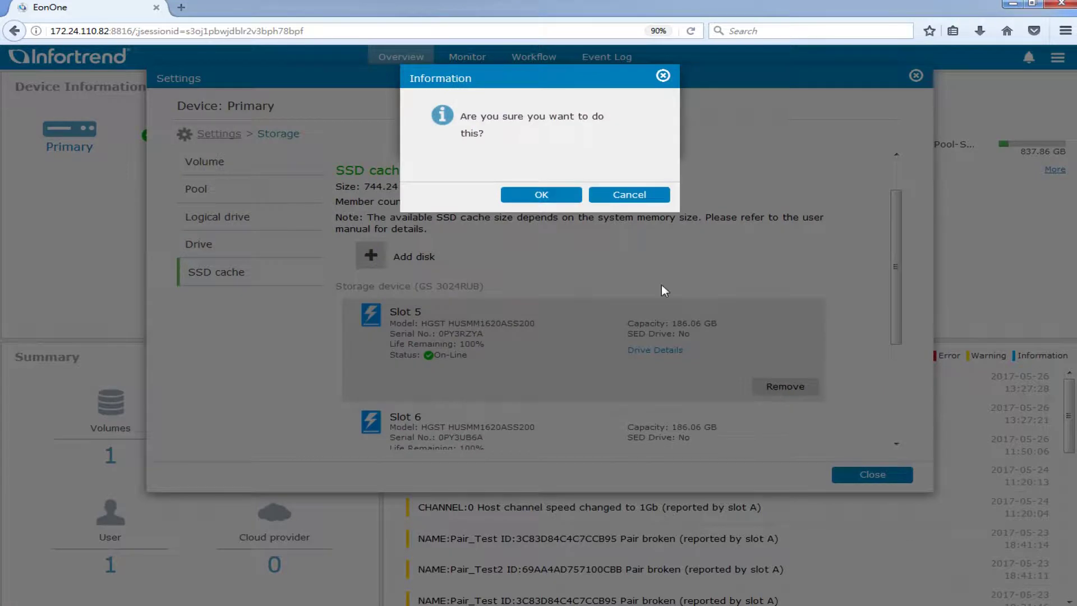
{"action": "left_click", "coordinate": [542, 201]}
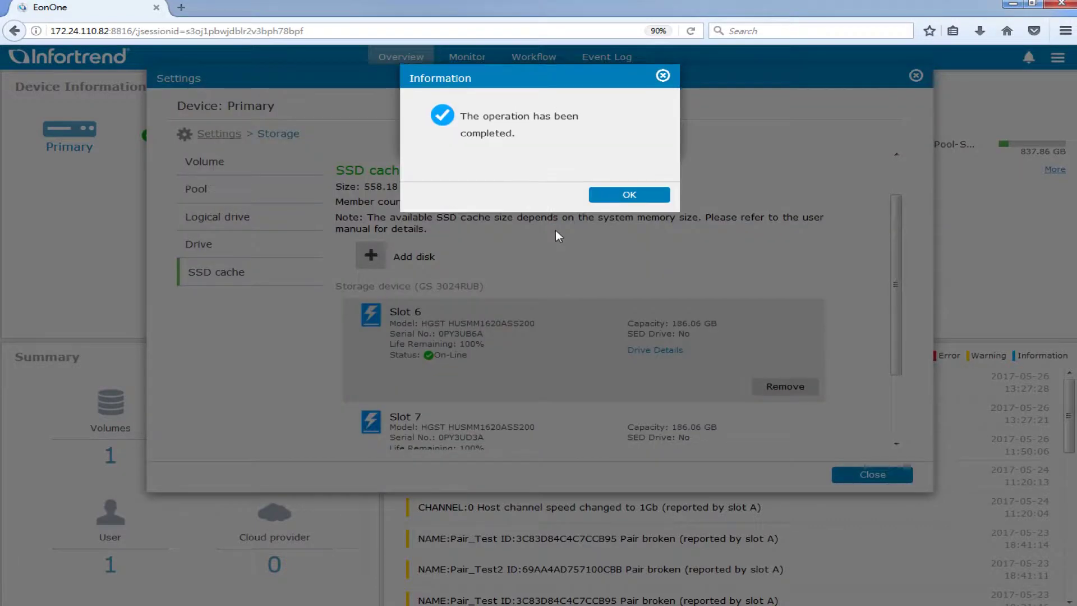
{"action": "left_click", "coordinate": [630, 197]}
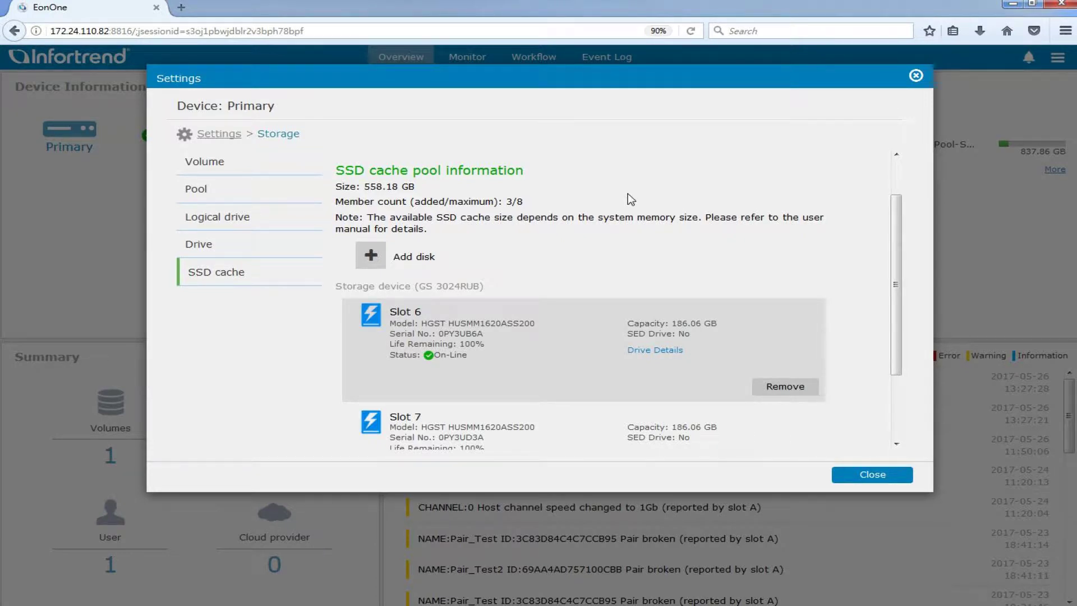
Open the Drive-side page of the System advanced settings.
{"action": "left_click", "coordinate": [231, 134]}
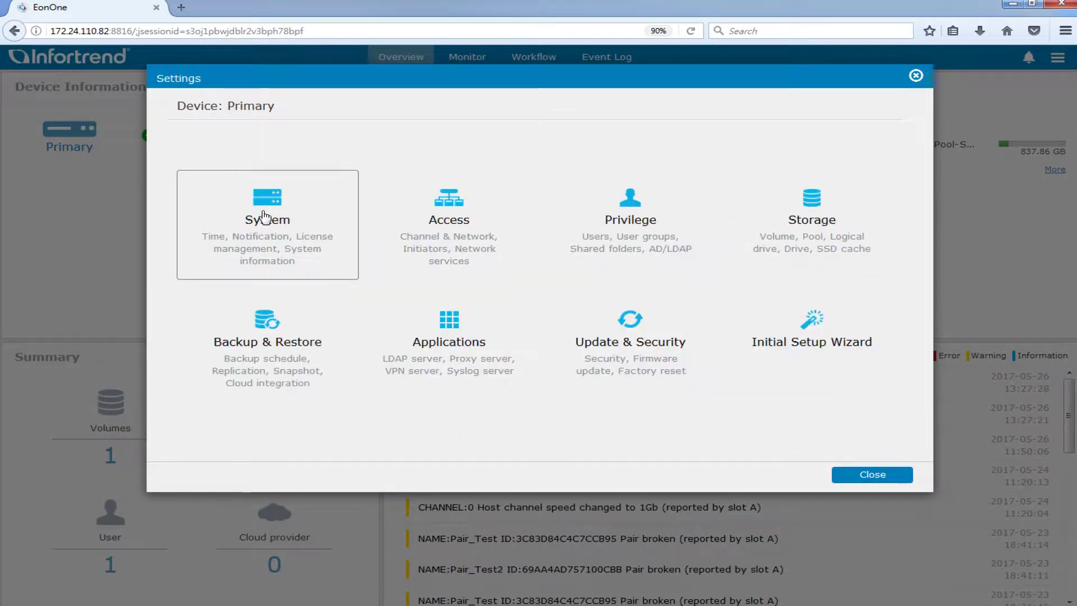
{"action": "left_click", "coordinate": [323, 203]}
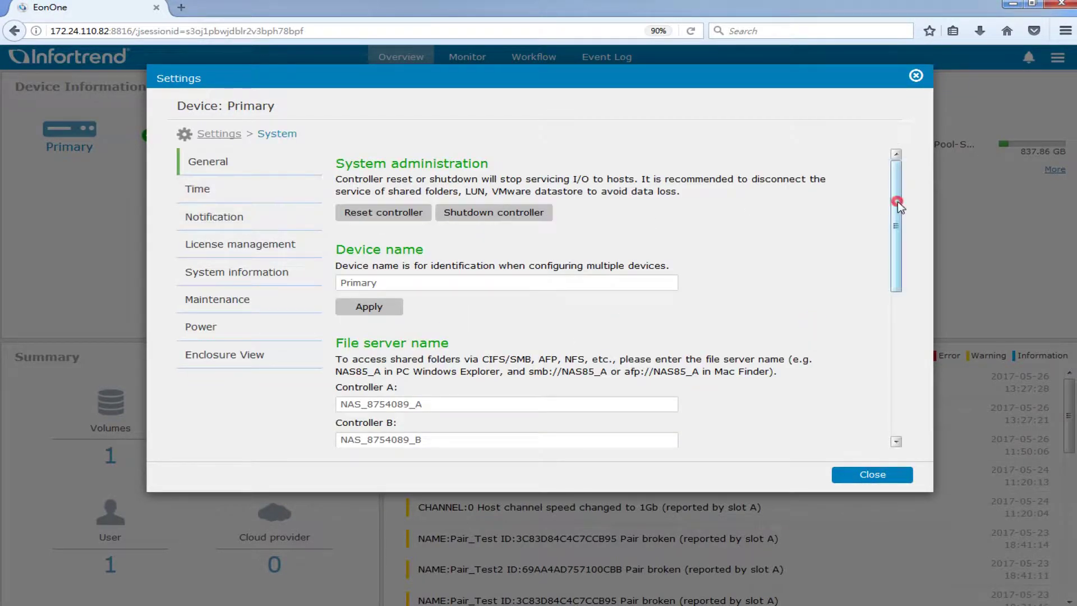
{"action": "left_click_drag", "start_coordinate": [897, 201], "coordinate": [898, 344]}
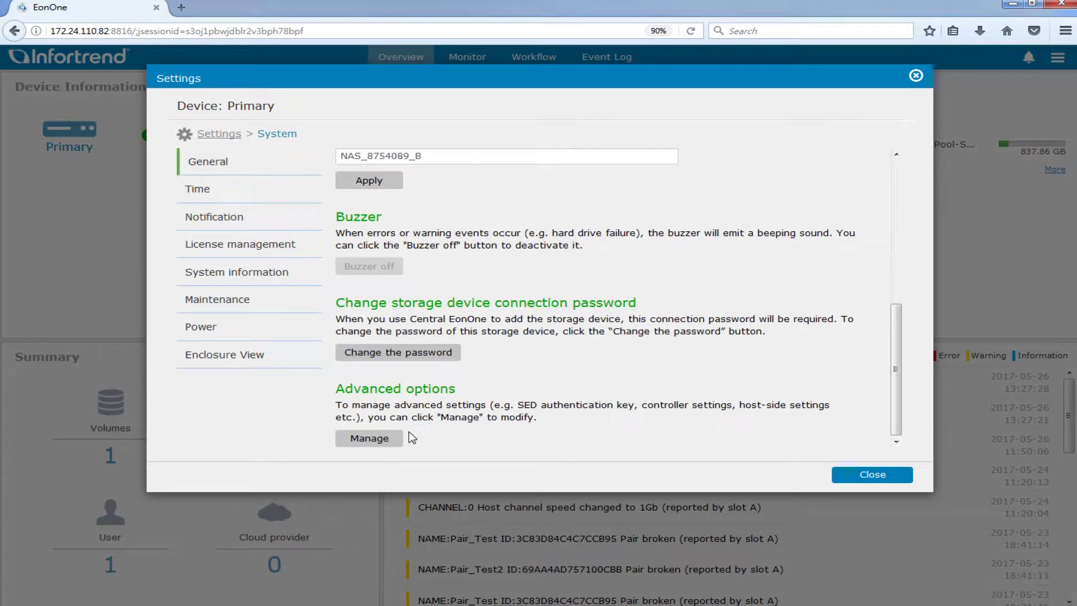
{"action": "left_click", "coordinate": [368, 438]}
{"action": "left_click", "coordinate": [379, 438]}
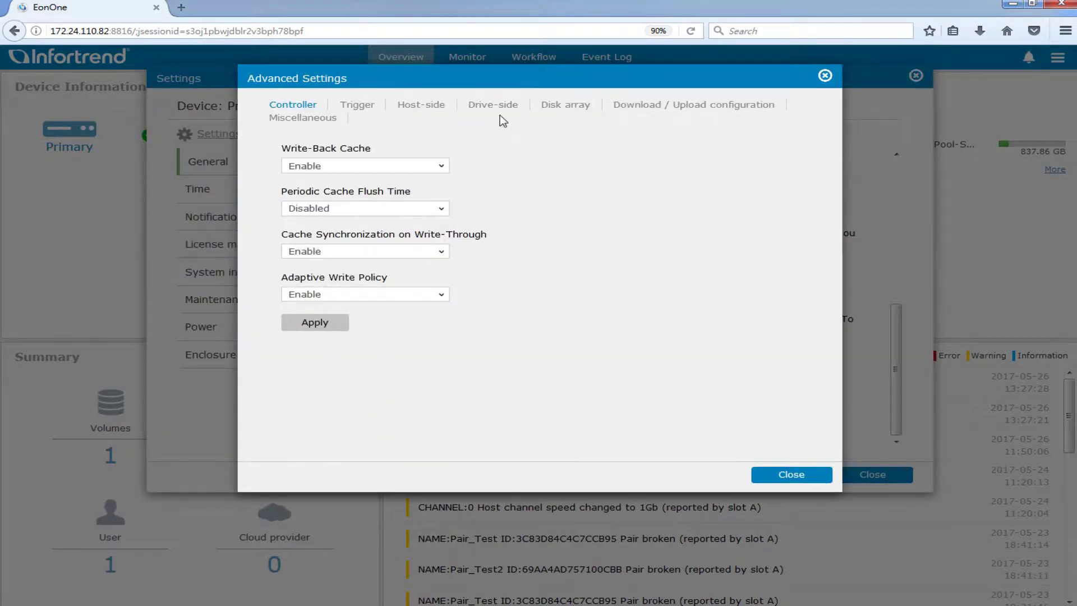
{"action": "left_click", "coordinate": [500, 110]}
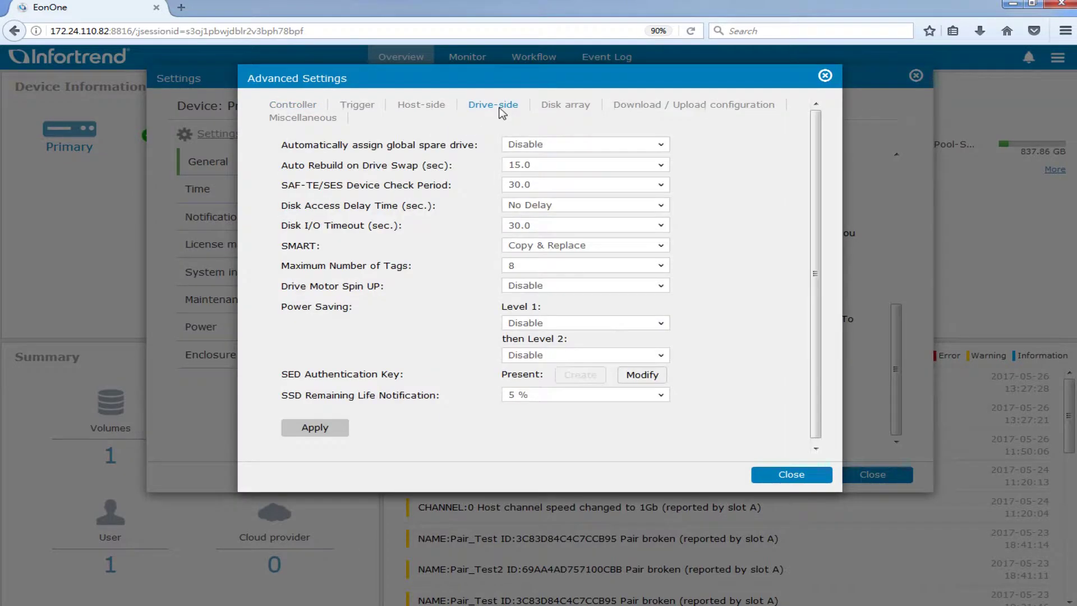
Set SSD Remaining Life Notification to 10 % and apply the drive-side settings.
{"action": "left_click_drag", "start_coordinate": [821, 173], "coordinate": [818, 175]}
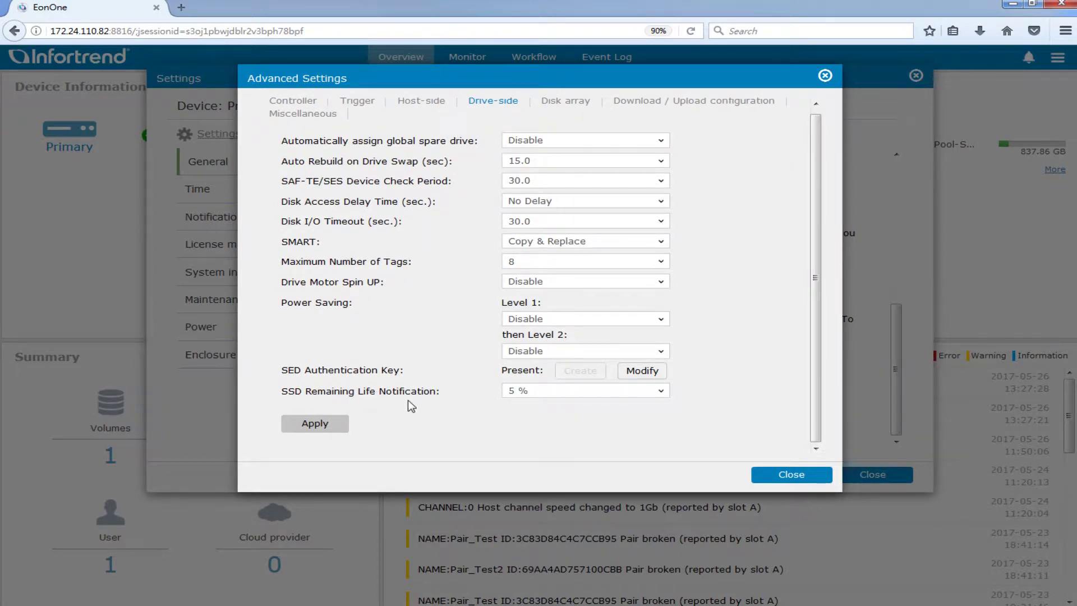
{"action": "left_click", "coordinate": [664, 394]}
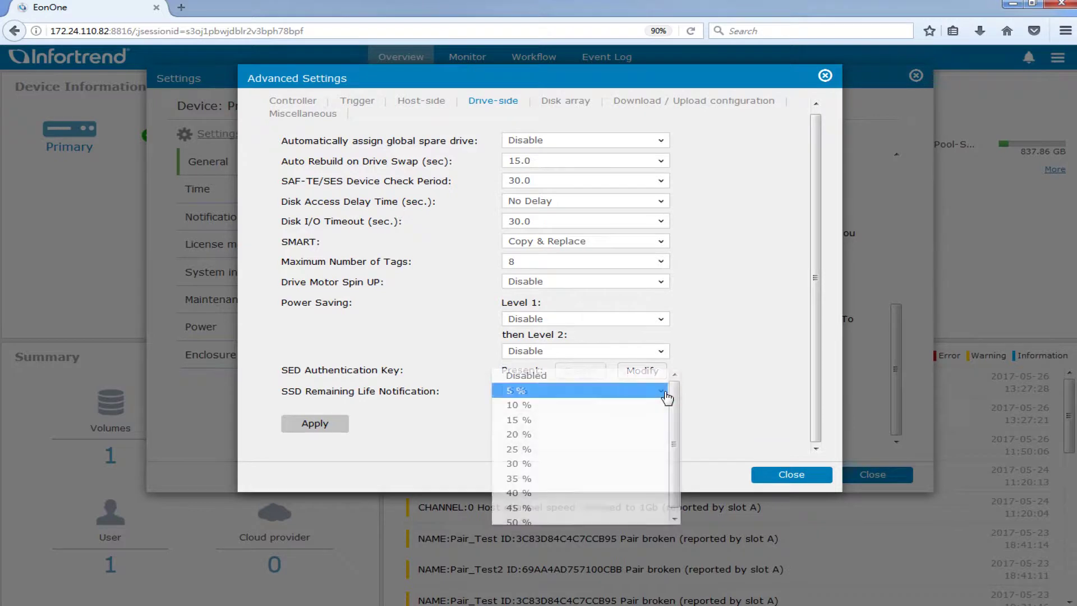
{"action": "left_click", "coordinate": [561, 405]}
{"action": "left_click", "coordinate": [311, 425]}
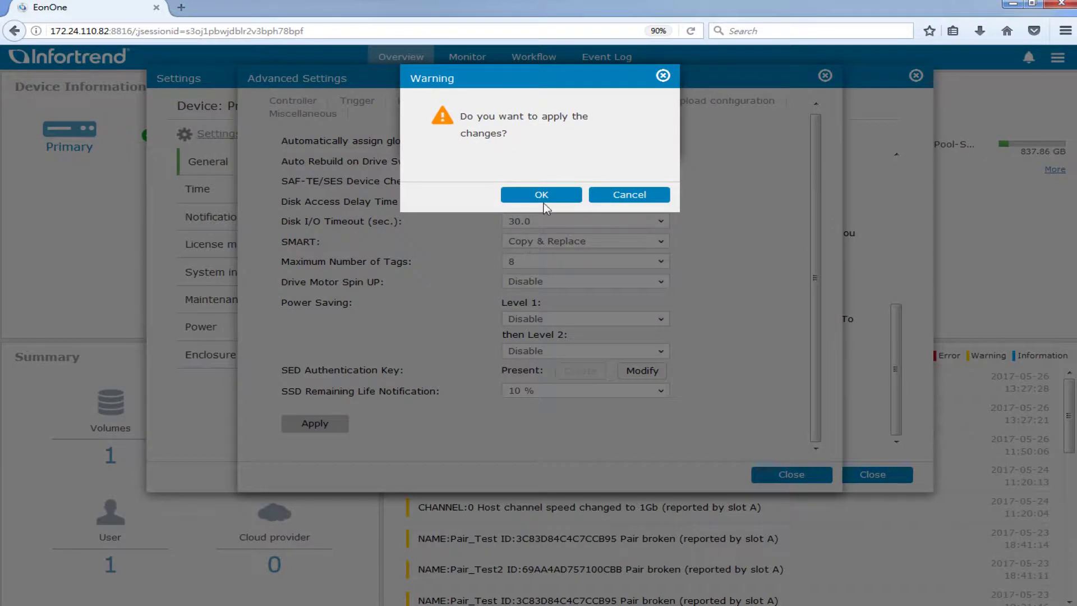
{"action": "left_click", "coordinate": [542, 194]}
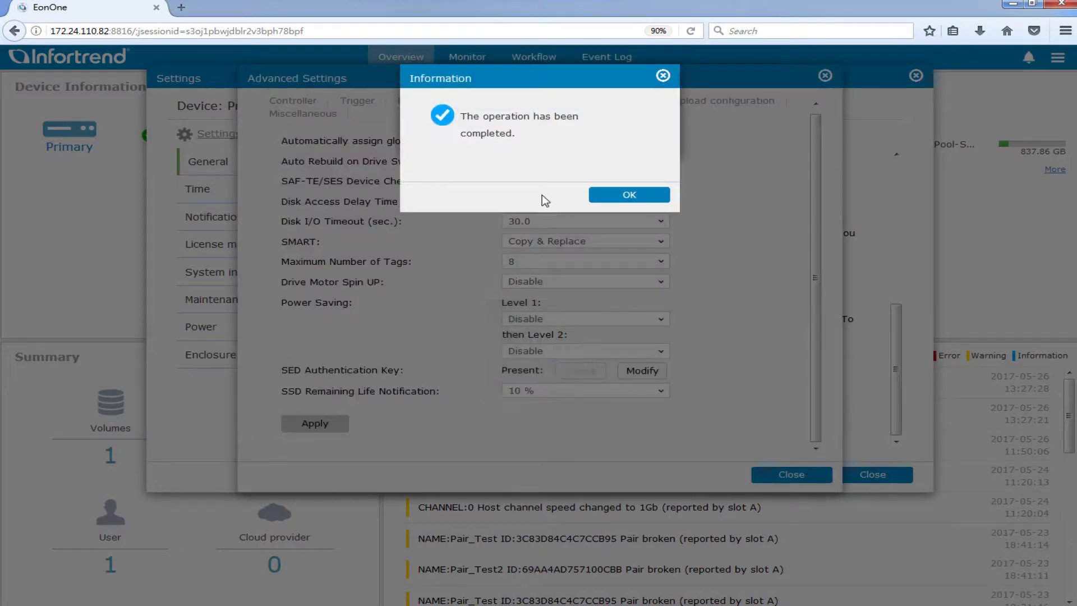
{"action": "left_click", "coordinate": [618, 197]}
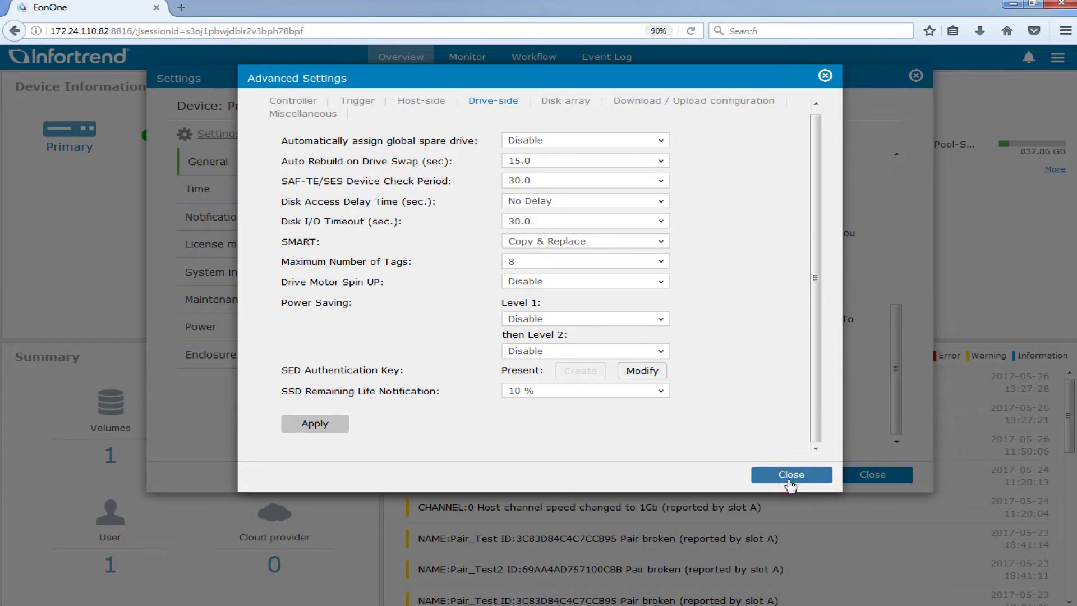
{"action": "left_click", "coordinate": [786, 476]}
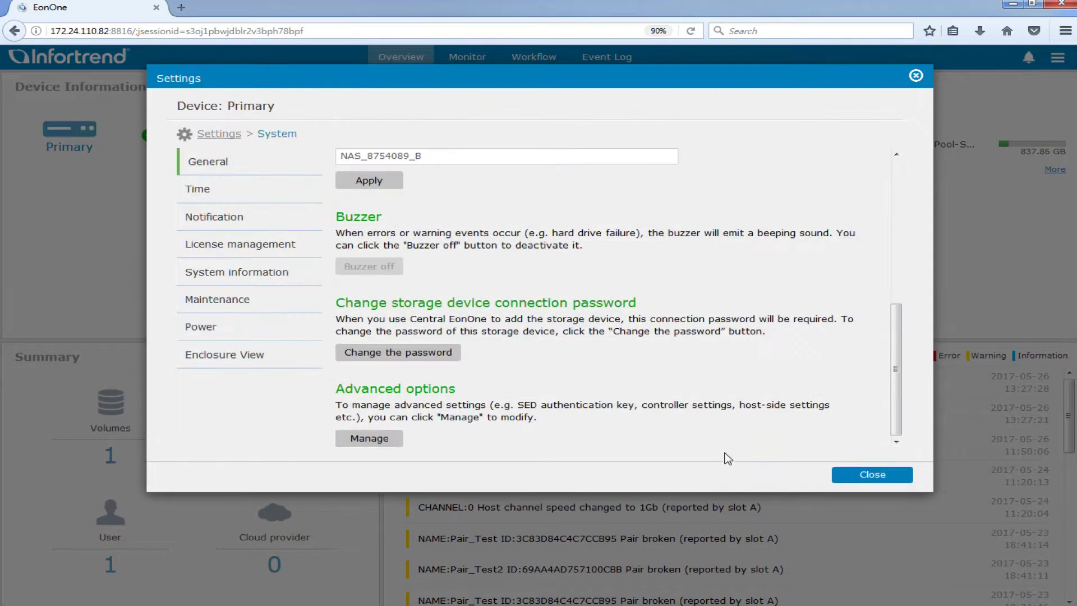
Add the Slot5 SSD back to the cache pool, restoring 4/8 members and 744.24 GB.
{"action": "left_click", "coordinate": [218, 133]}
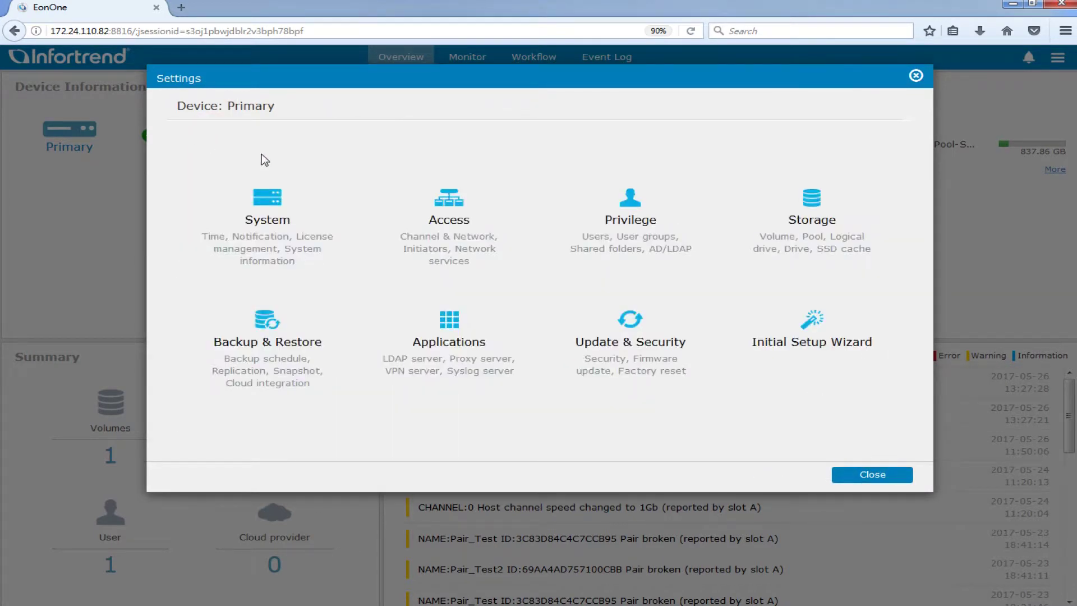
{"action": "left_click", "coordinate": [778, 245]}
{"action": "left_click", "coordinate": [254, 272]}
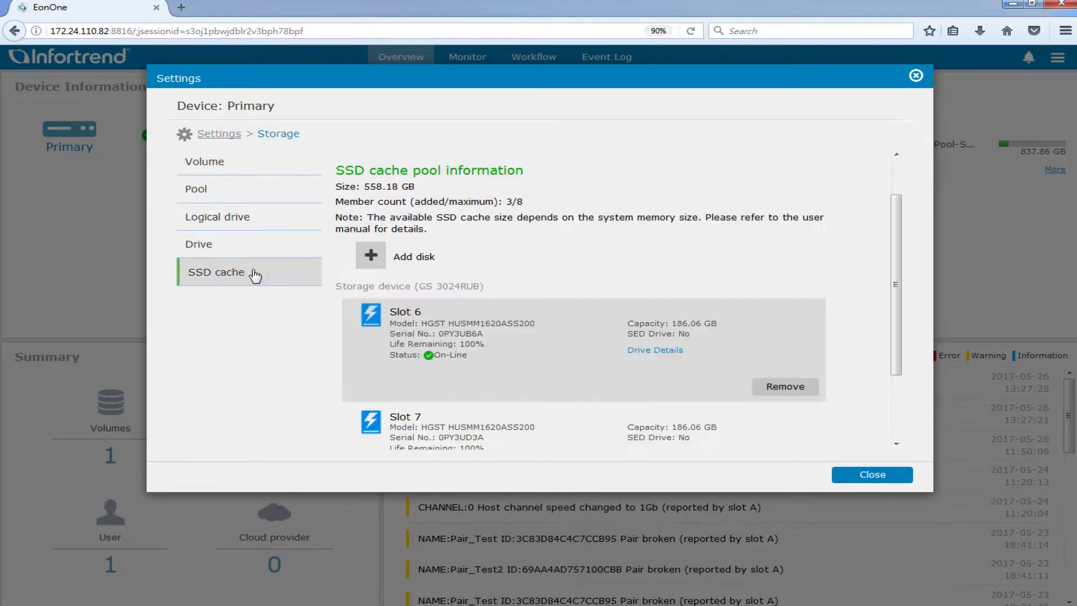
{"action": "left_click", "coordinate": [370, 259]}
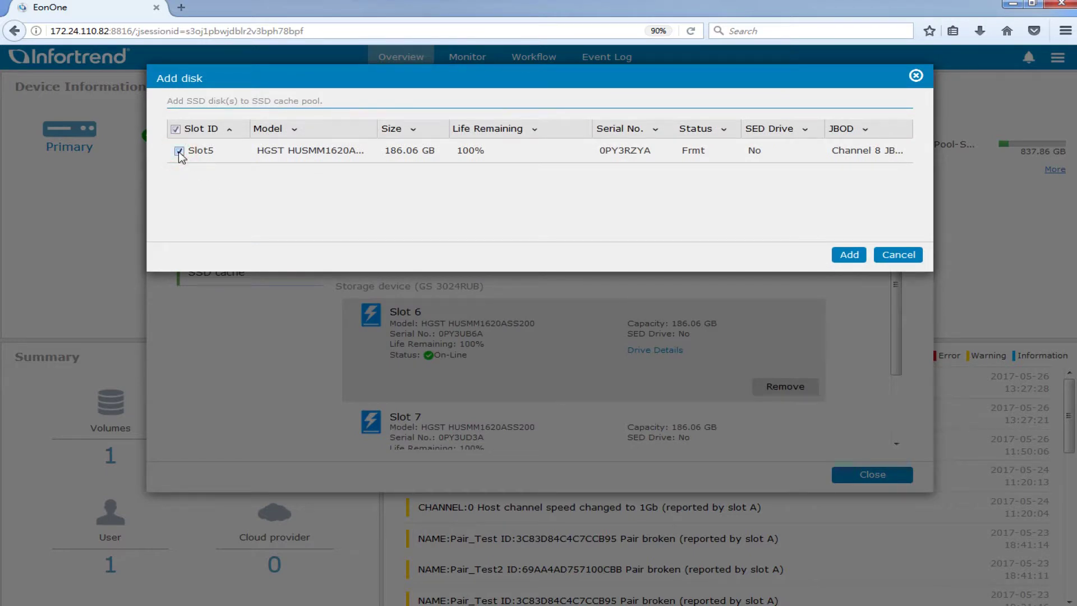
{"action": "left_click", "coordinate": [847, 255]}
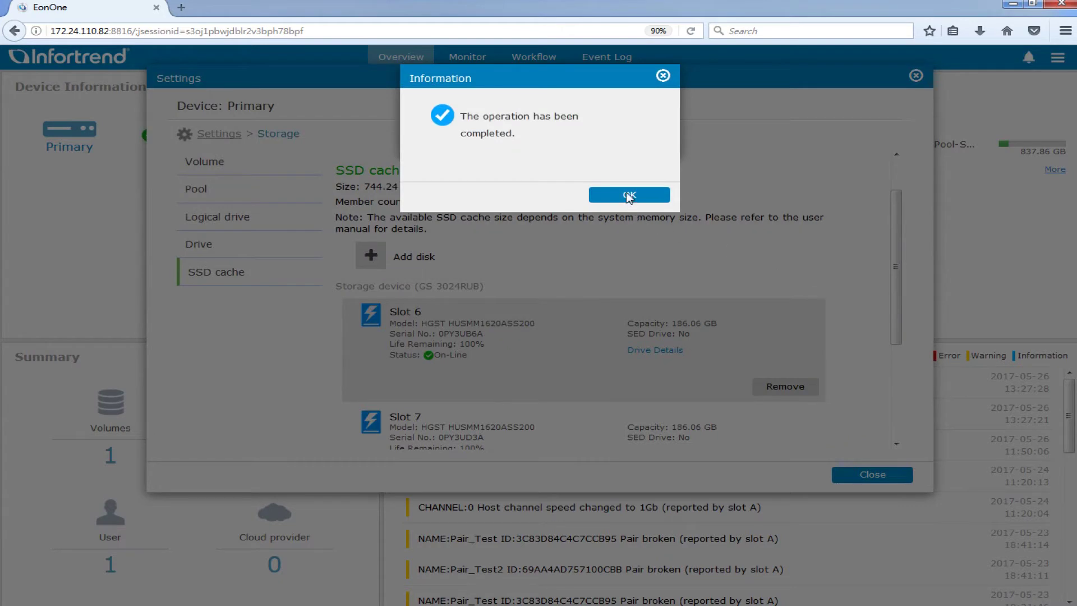
{"action": "left_click", "coordinate": [628, 194]}
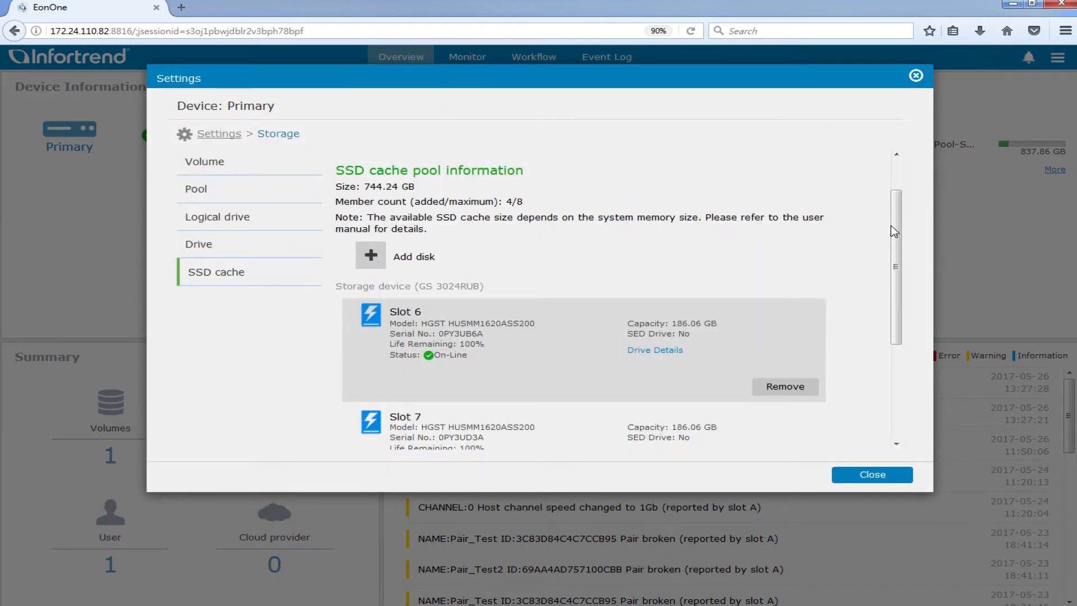
Turn the SSD cache toggle Off at the top of the SSD cache page.
{"action": "left_click_drag", "start_coordinate": [892, 225], "coordinate": [892, 196]}
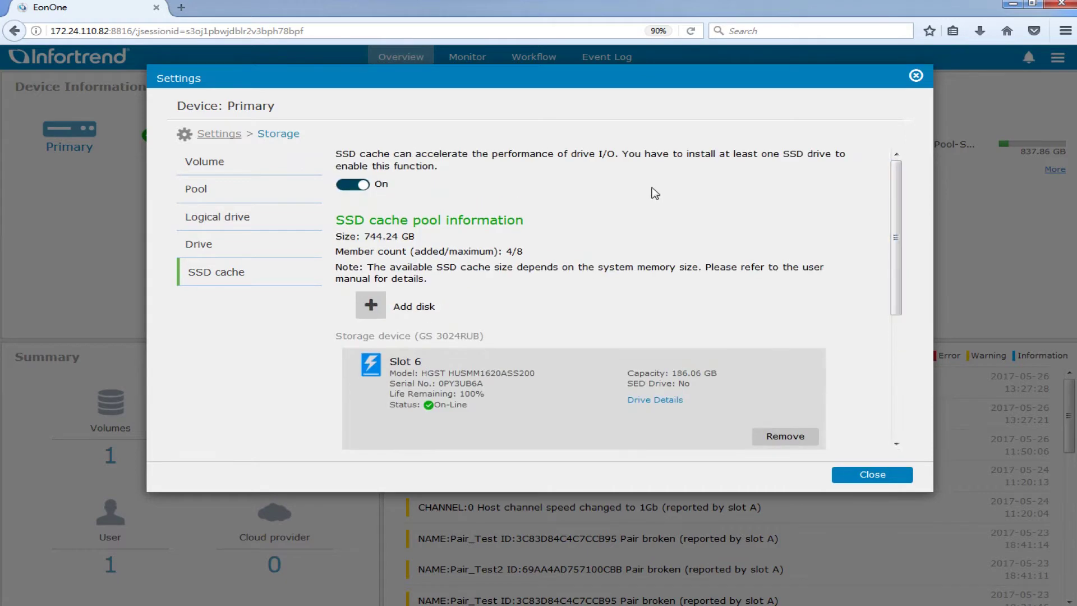
{"action": "left_click", "coordinate": [347, 185]}
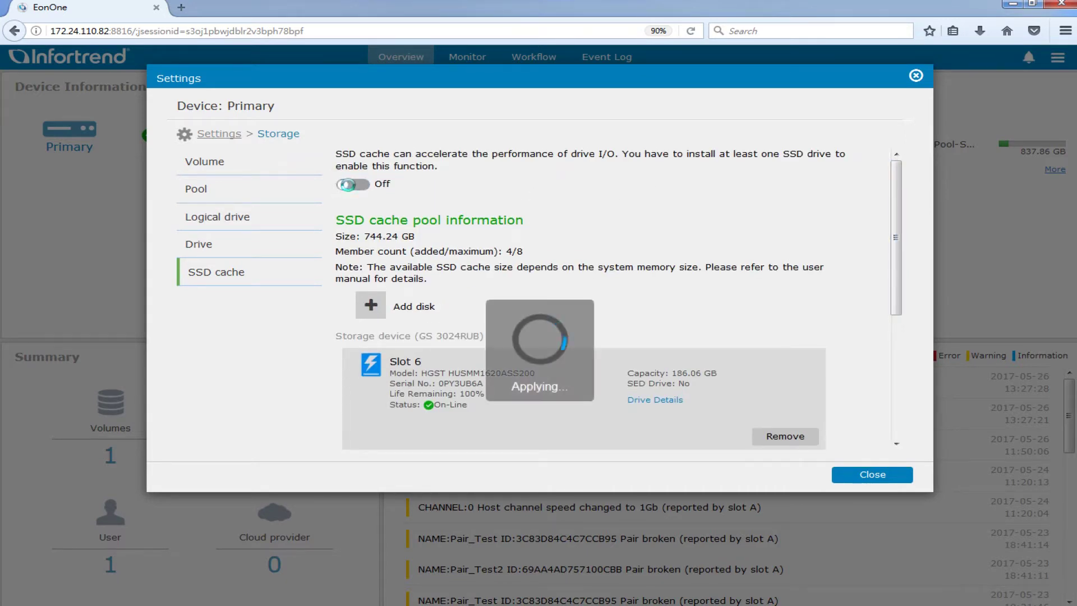